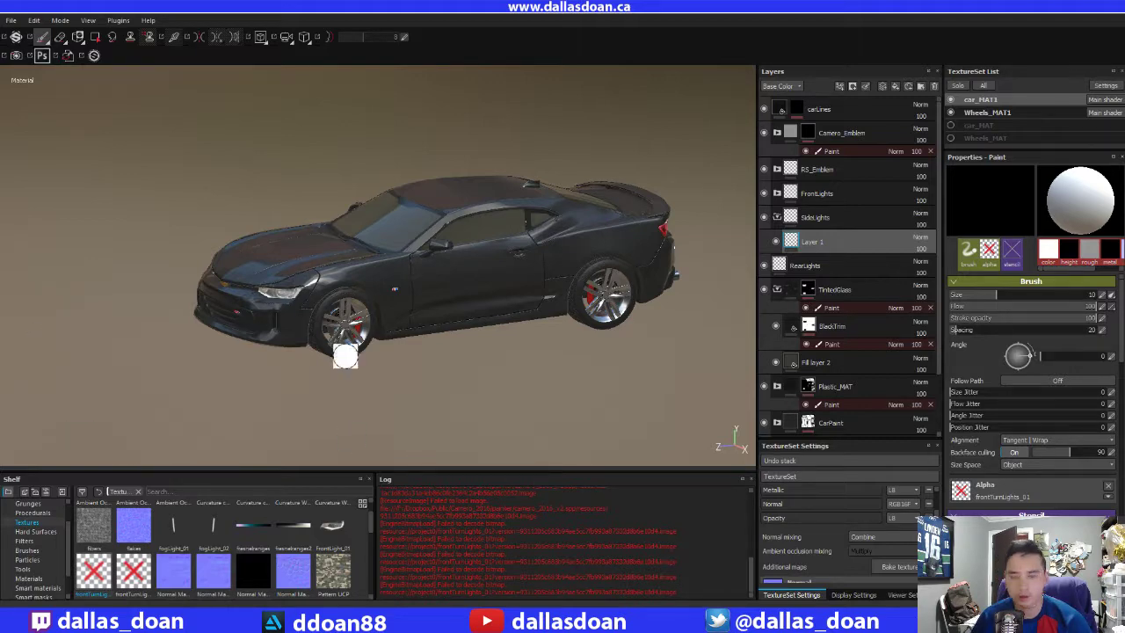
Bring up the Windows Start menu over Substance Painter to find Adobe Photoshop CC 2015.
key(super)
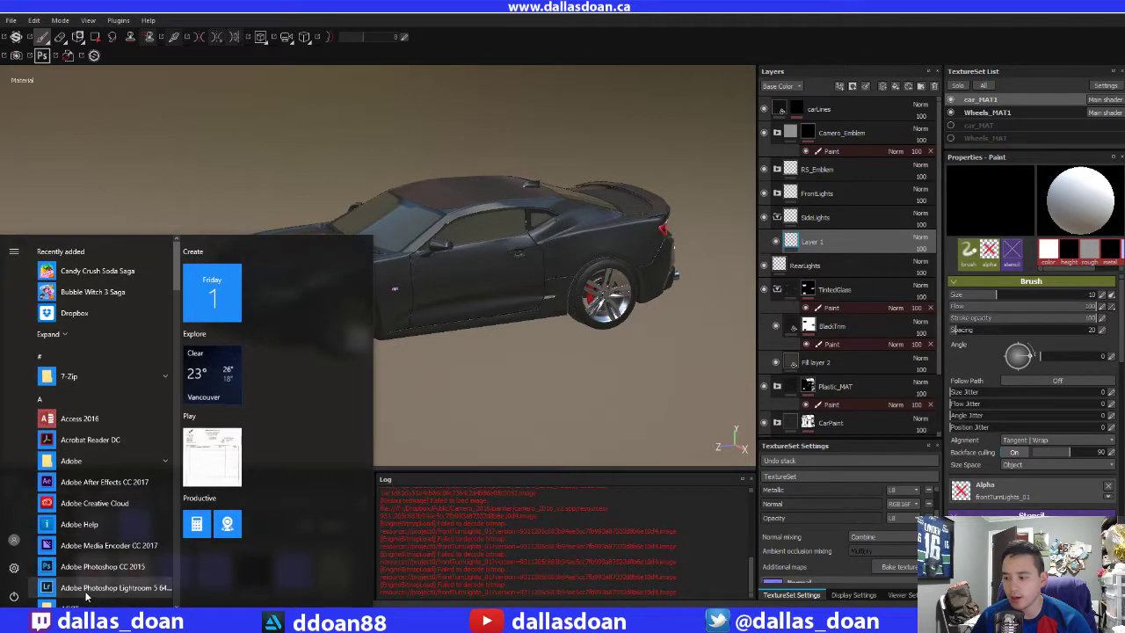
Launch Photoshop and re-save frontTurnLights_01.png as a PNG, replacing the existing file.
click(63, 575)
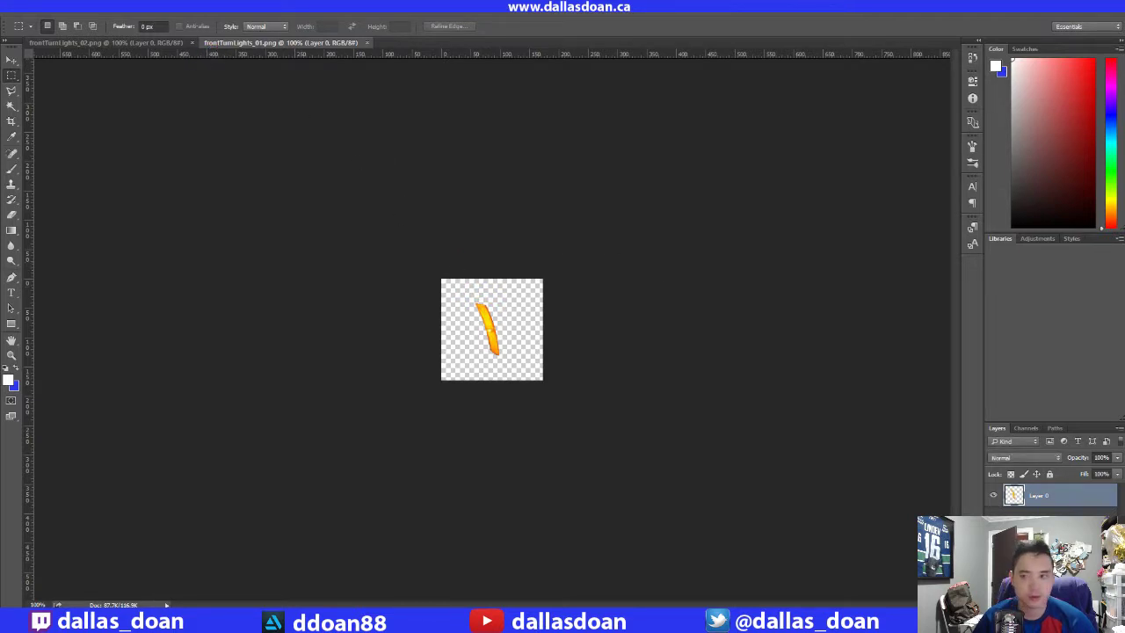
click(35, 12)
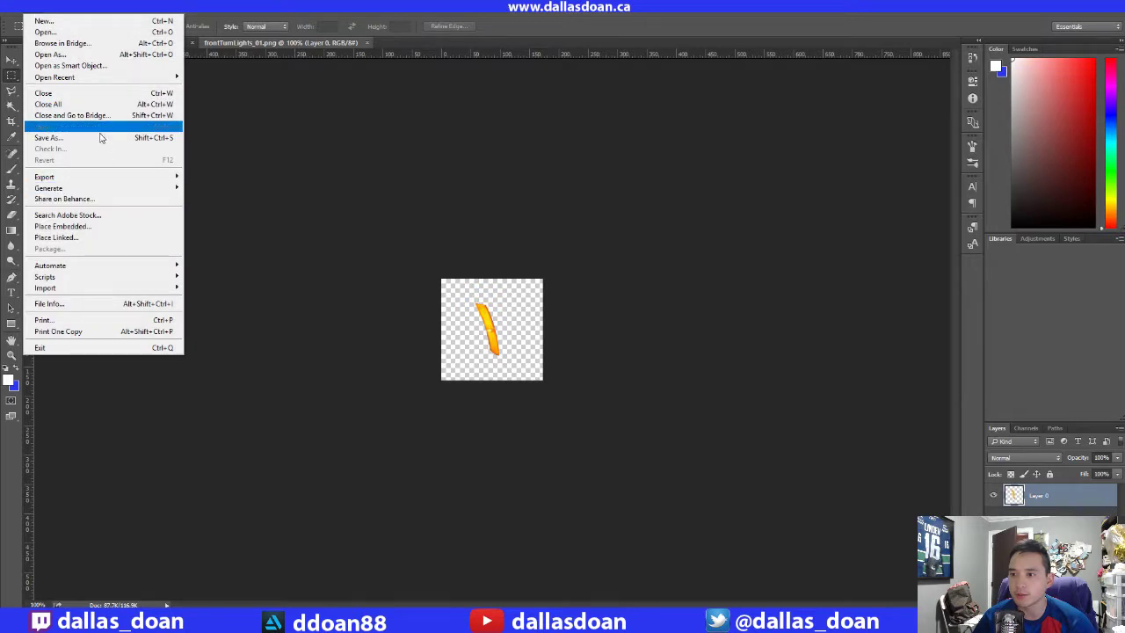
click(100, 130)
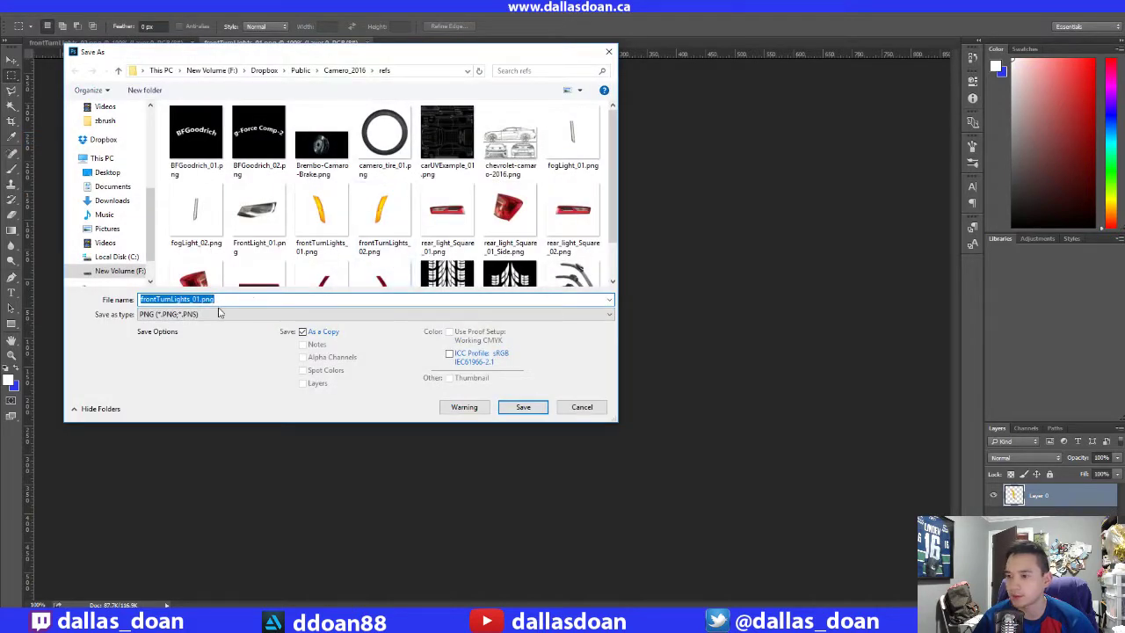
click(530, 409)
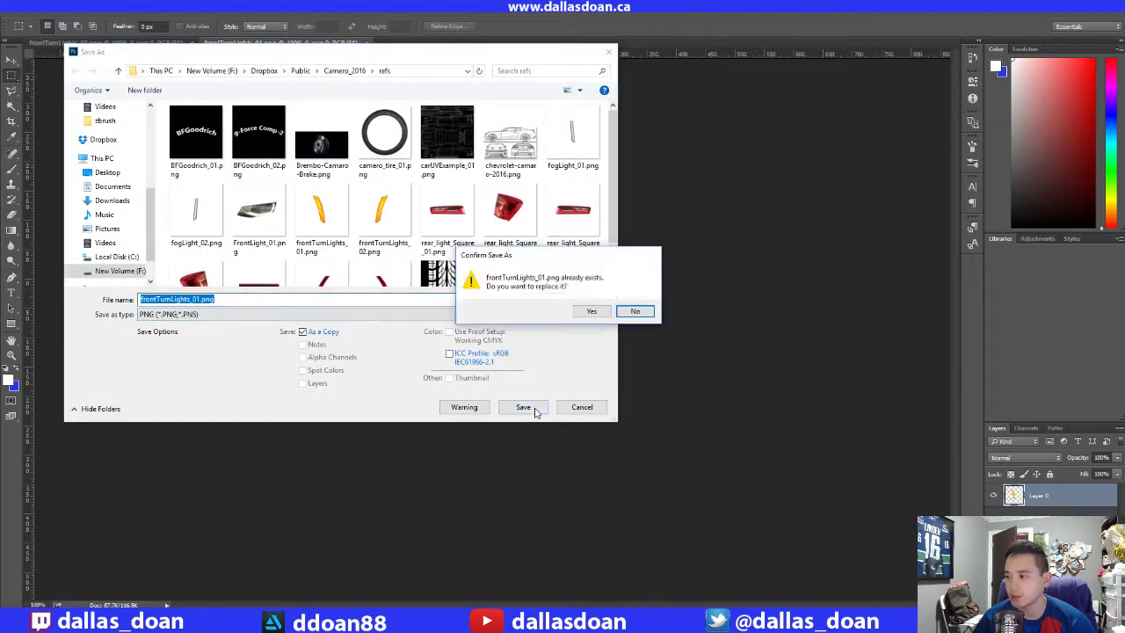
click(587, 313)
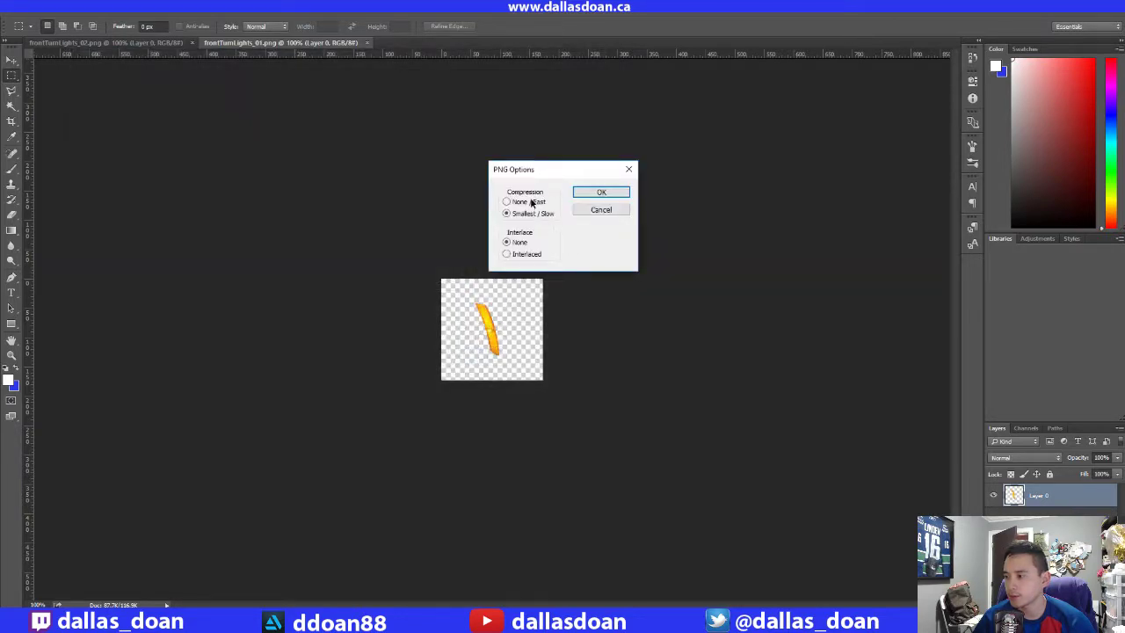
click(584, 192)
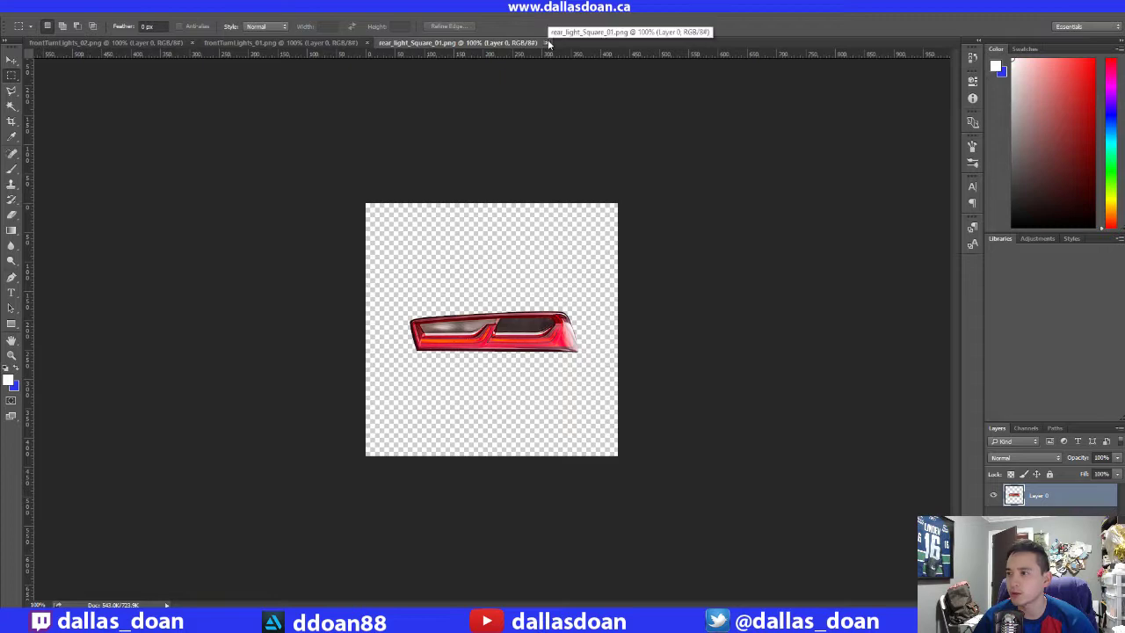
Close the rear light document and re-save frontTurnLights_02.png over the existing file.
click(545, 42)
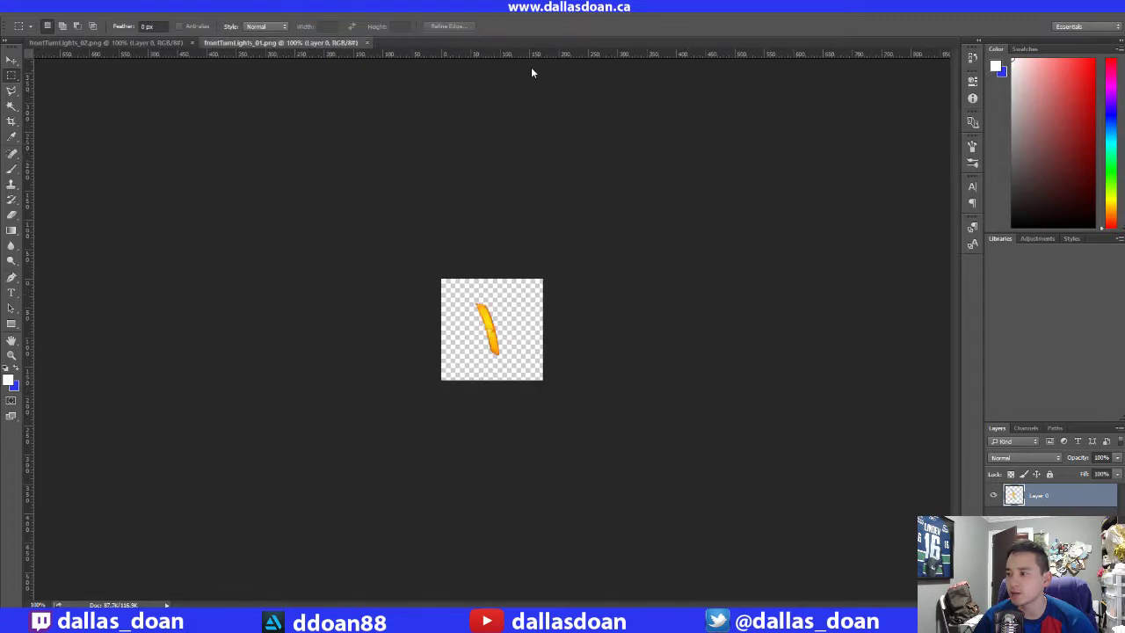
click(130, 43)
click(34, 6)
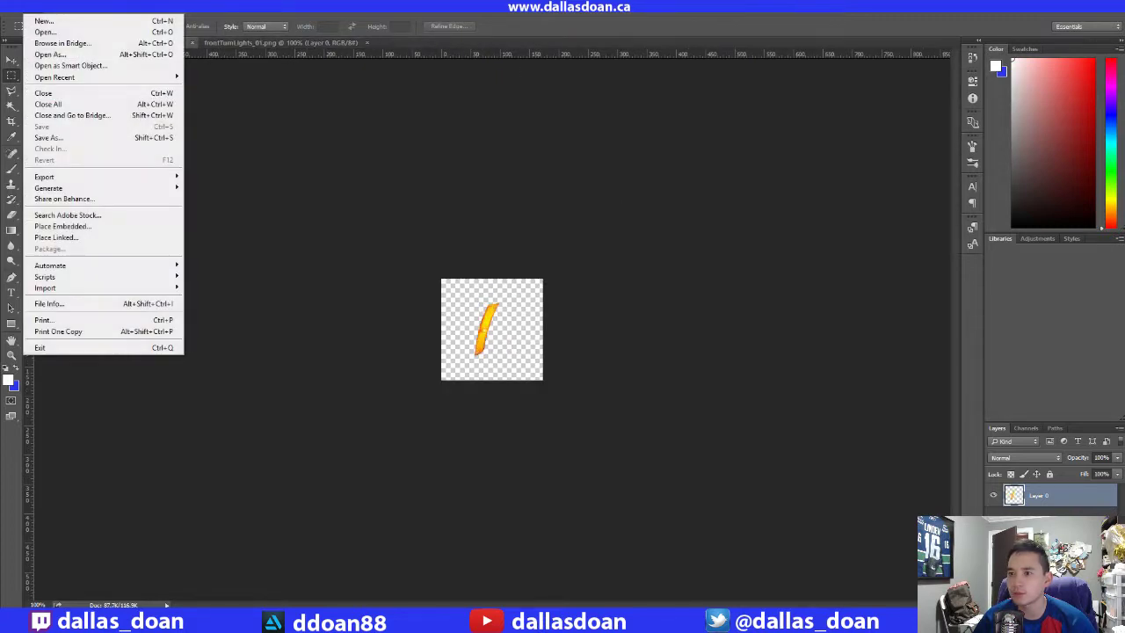
click(79, 138)
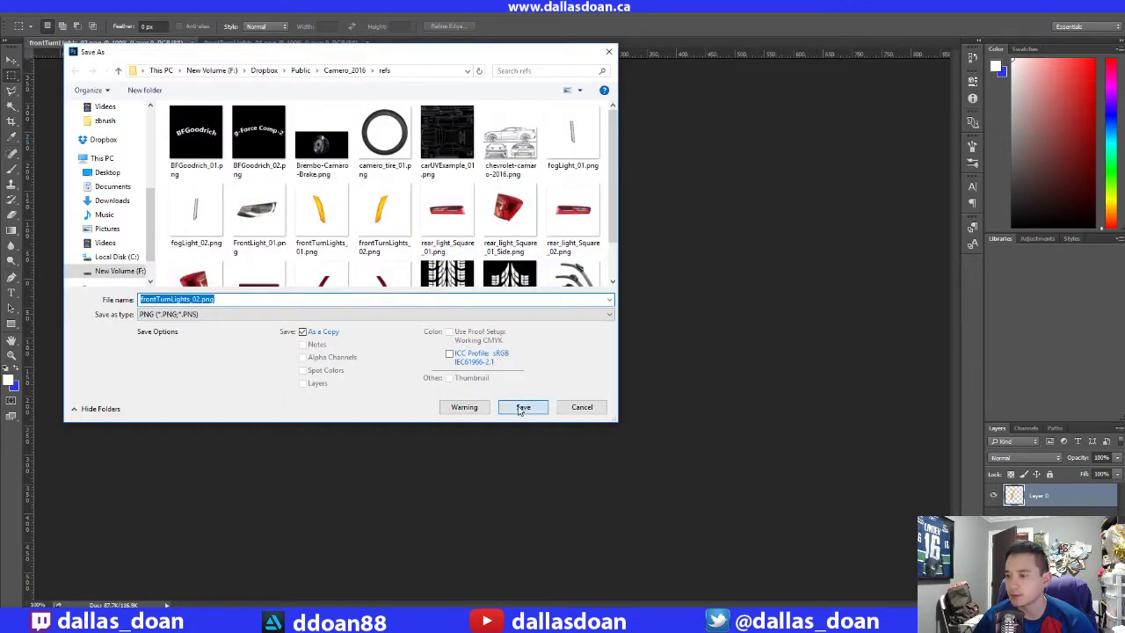
click(522, 407)
click(592, 311)
click(607, 191)
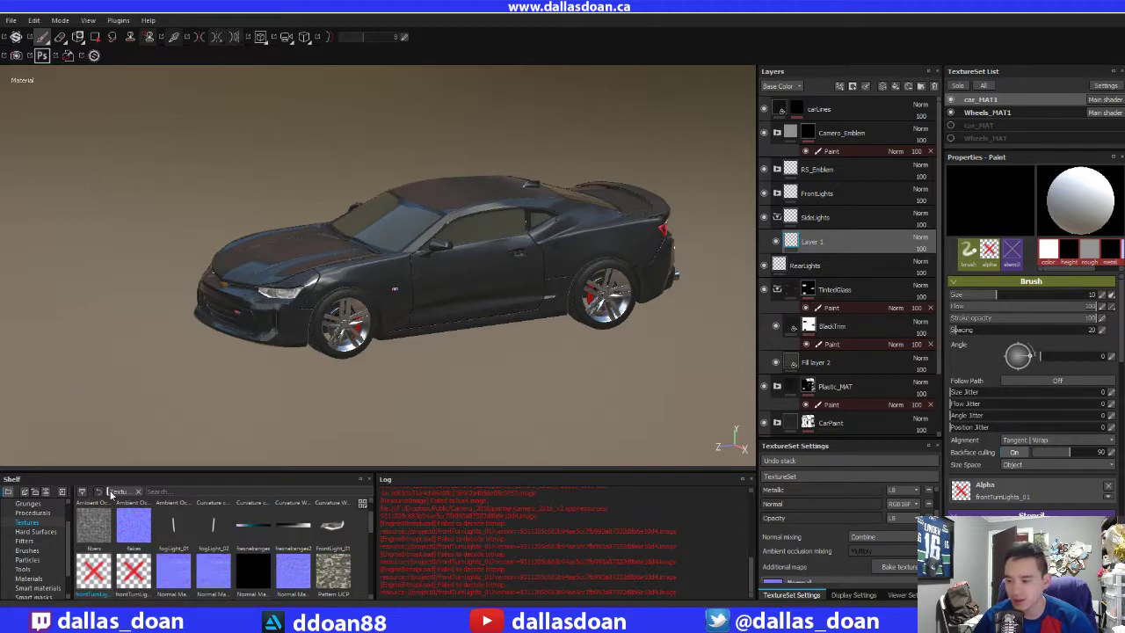
Reload the frontTurnLights_01 resource from disk in the Shelf.
right_click(134, 570)
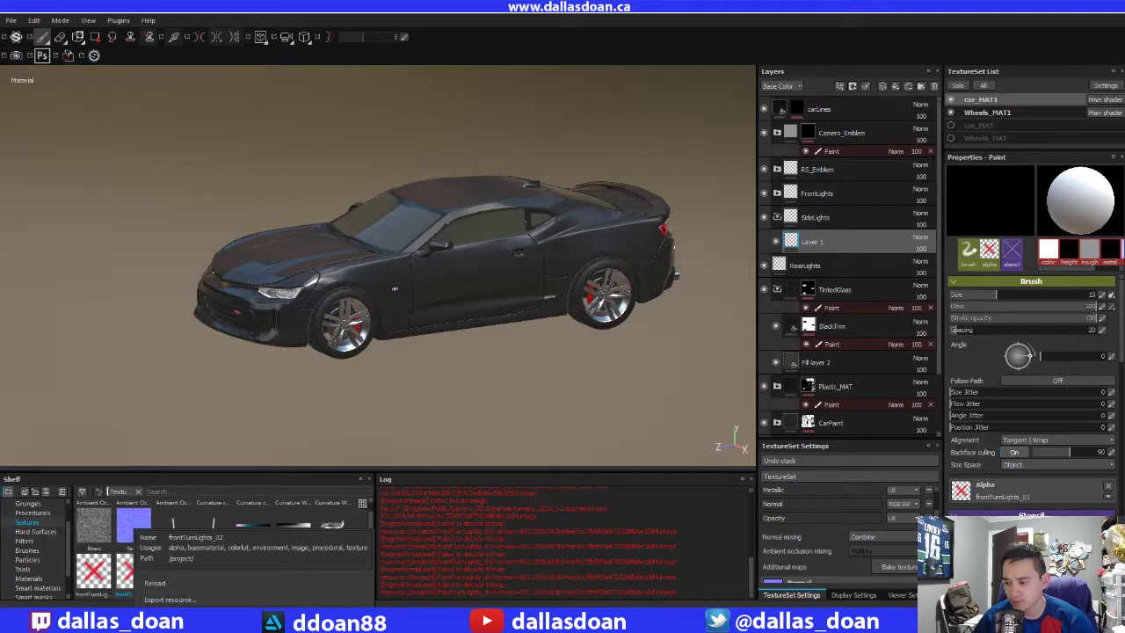
click(69, 541)
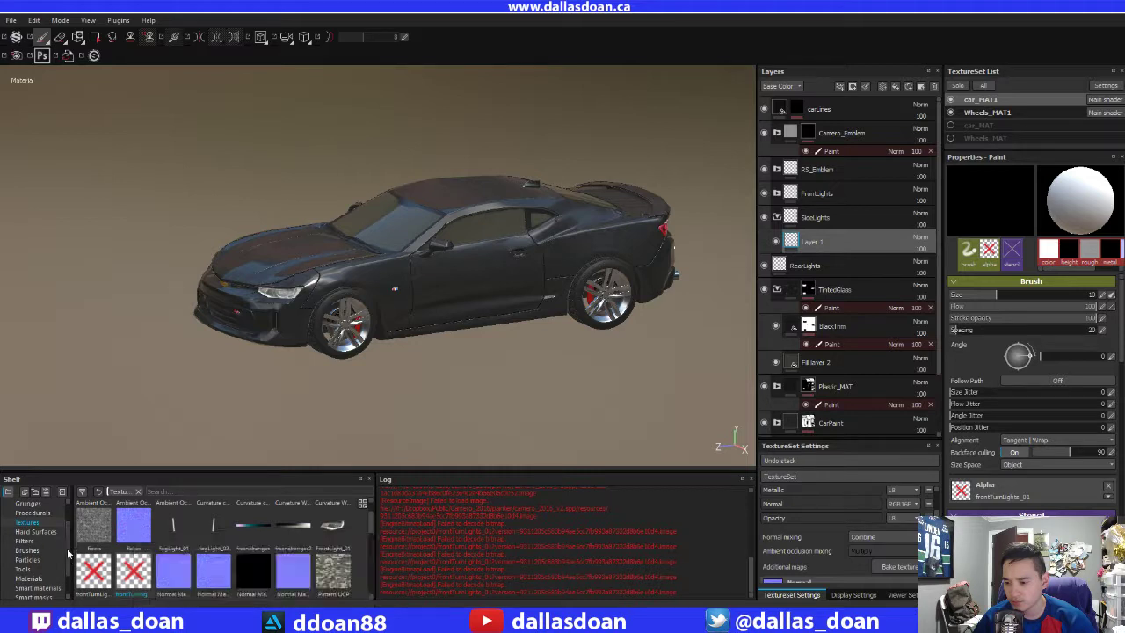
scroll(67, 536, down, 3)
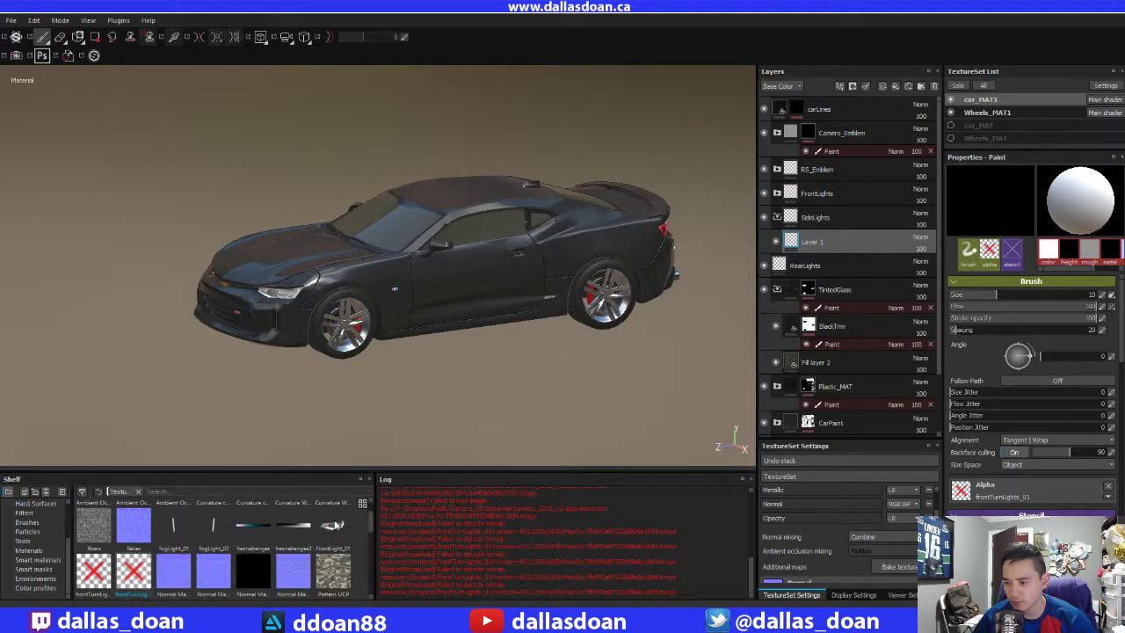
right_click(95, 571)
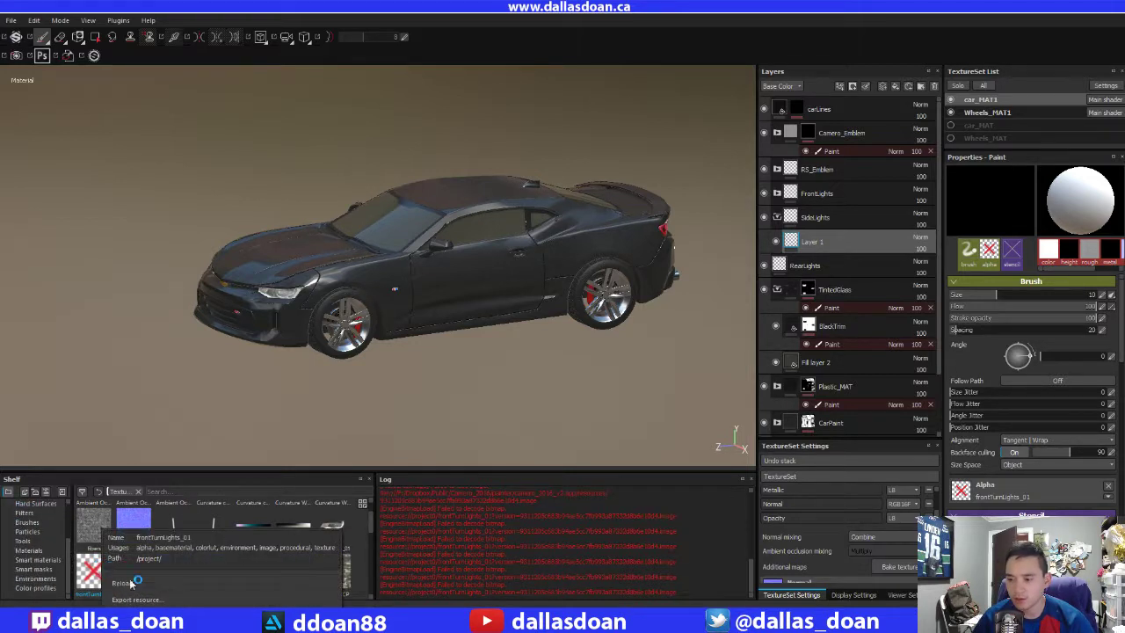
click(131, 584)
scroll(134, 588, down, 2)
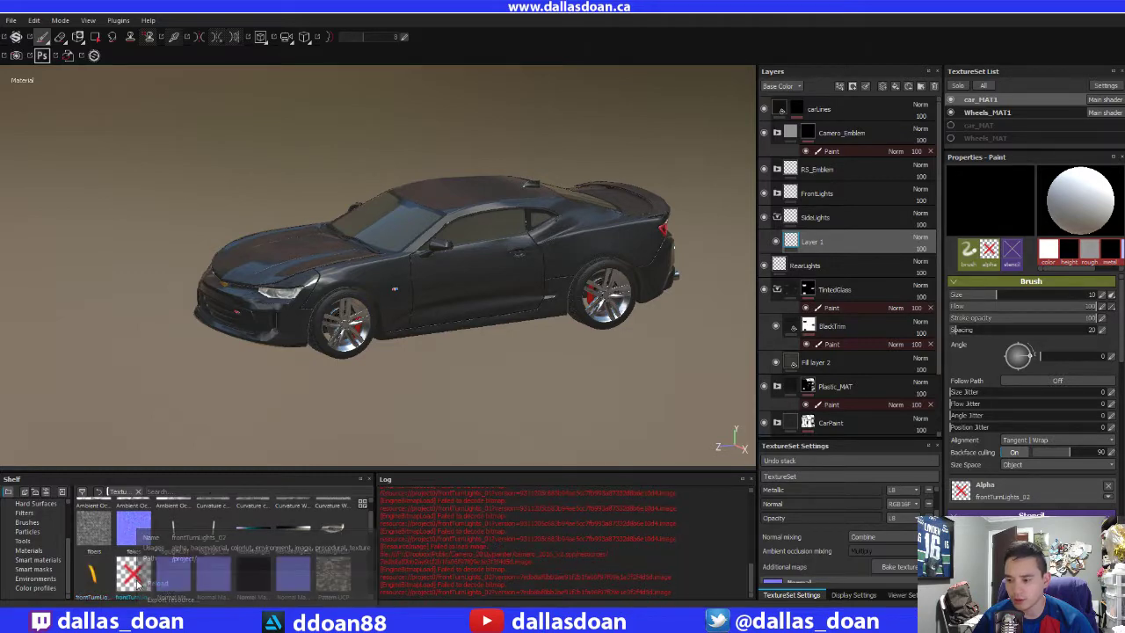
scroll(149, 587, down, 2)
scroll(167, 583, down, 2)
scroll(149, 575, down, 2)
scroll(139, 570, up, 2)
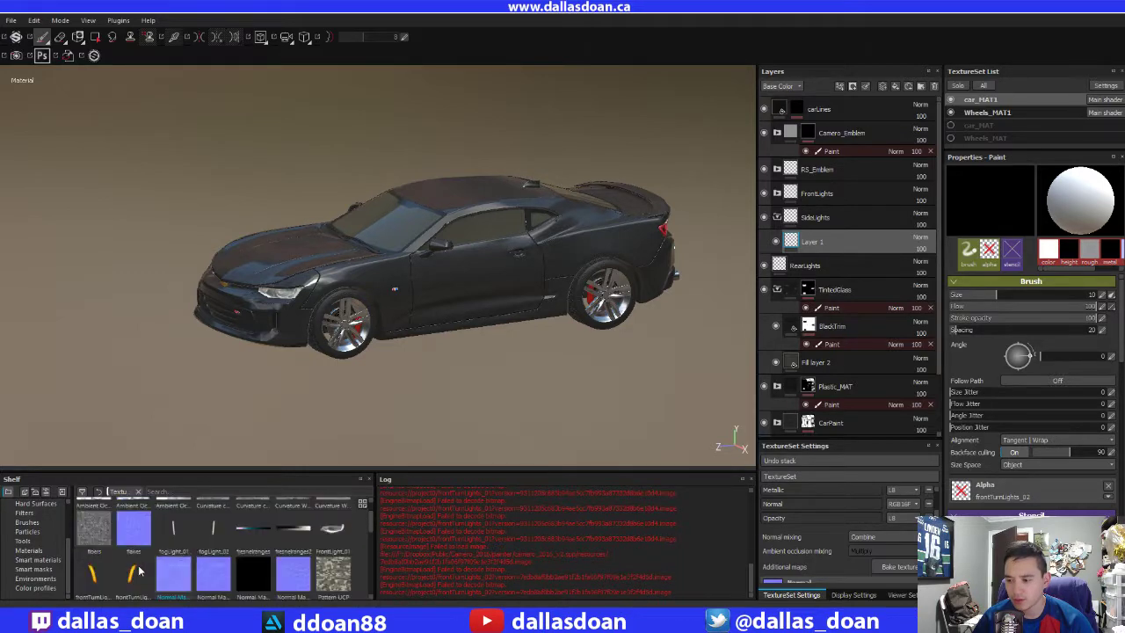
scroll(139, 566, up, 1)
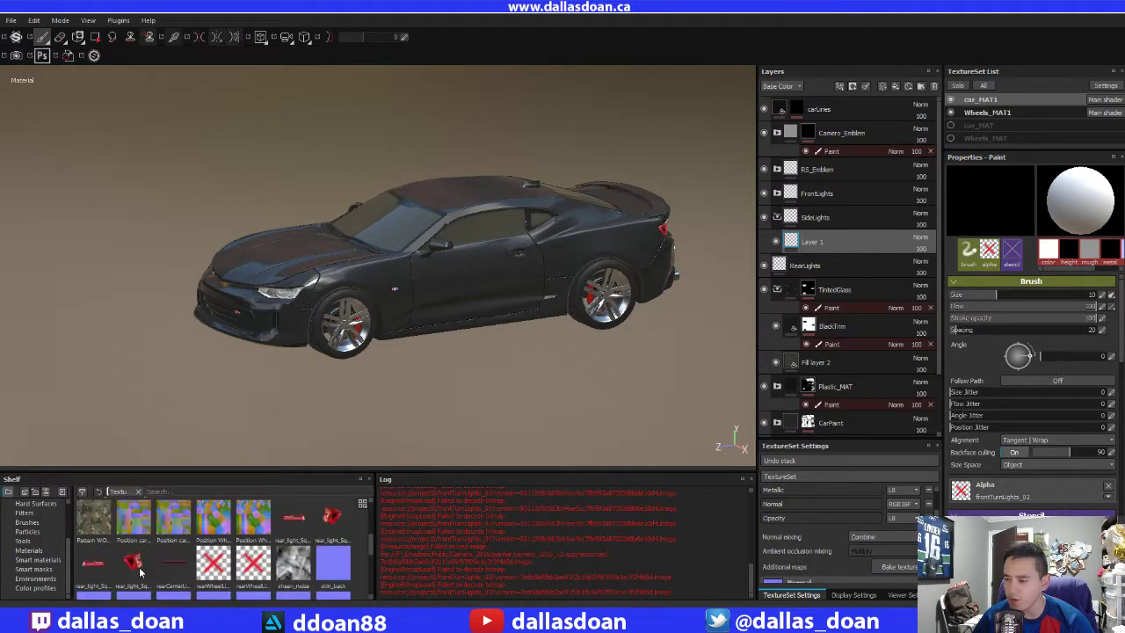
Set rearWheelLight_01 as the brush alpha and try reloading it from disk.
click(223, 571)
right_click(223, 571)
click(244, 583)
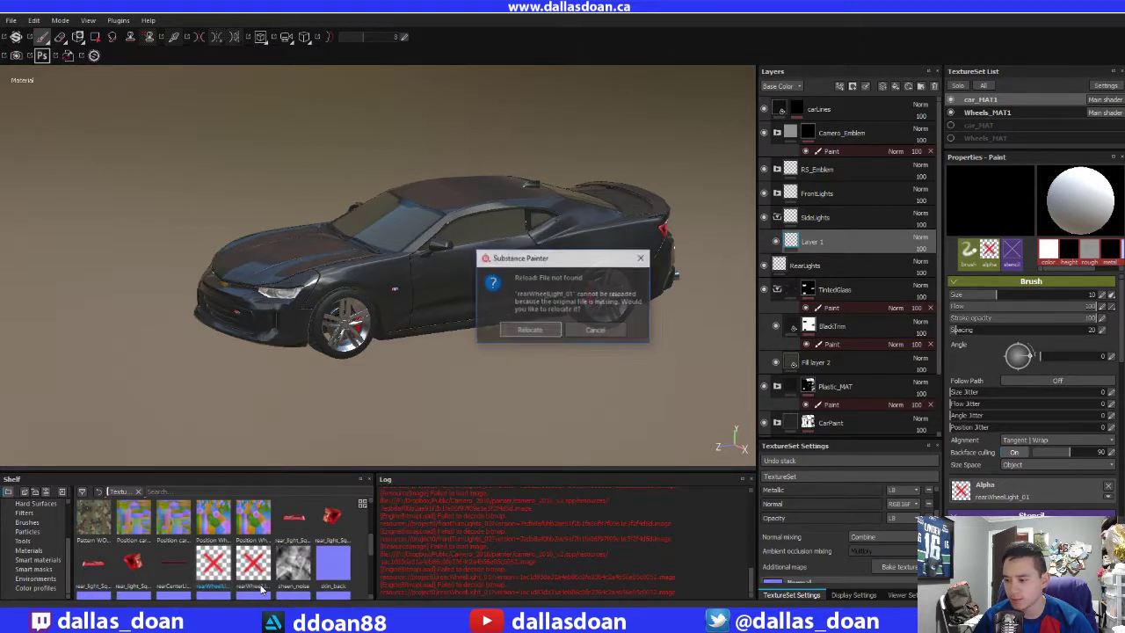
Dismiss the file-not-found warning and close both front turn light documents in Photoshop.
click(596, 330)
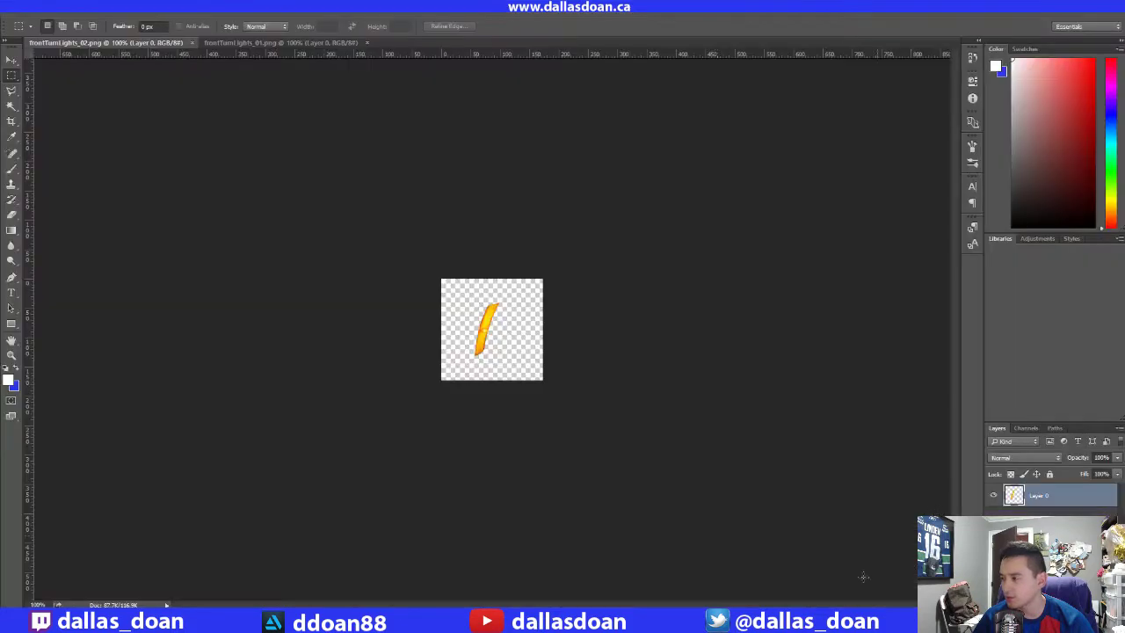
click(367, 42)
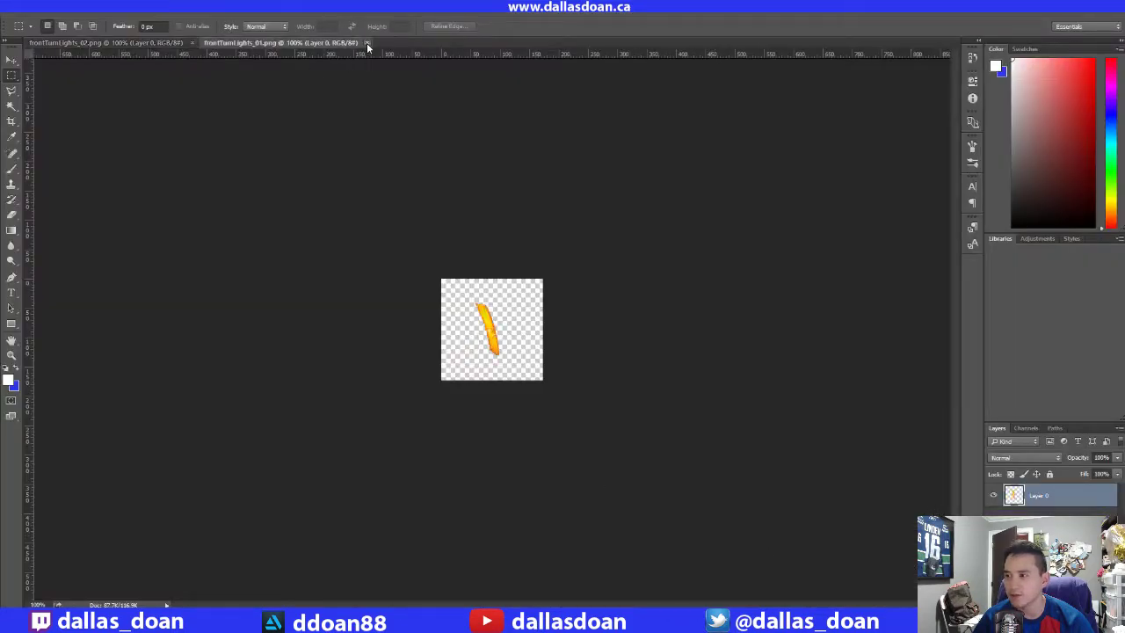
click(192, 42)
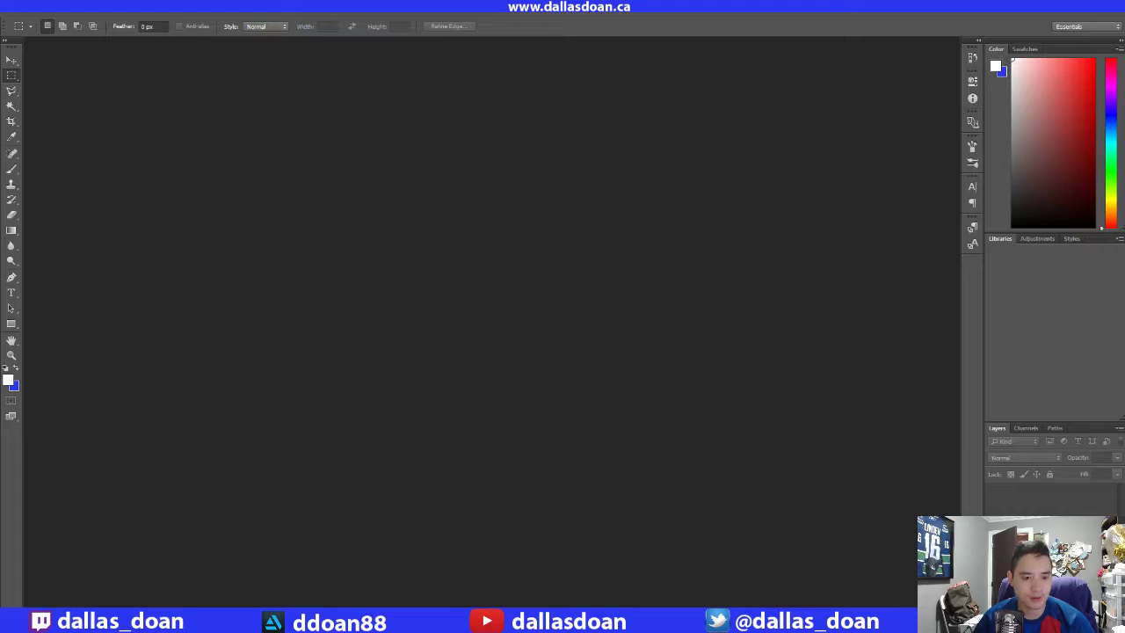
Open the rear wheel light PNGs and re-save rearWheelLight_01.png over the original.
drag(483, 260, 470, 264)
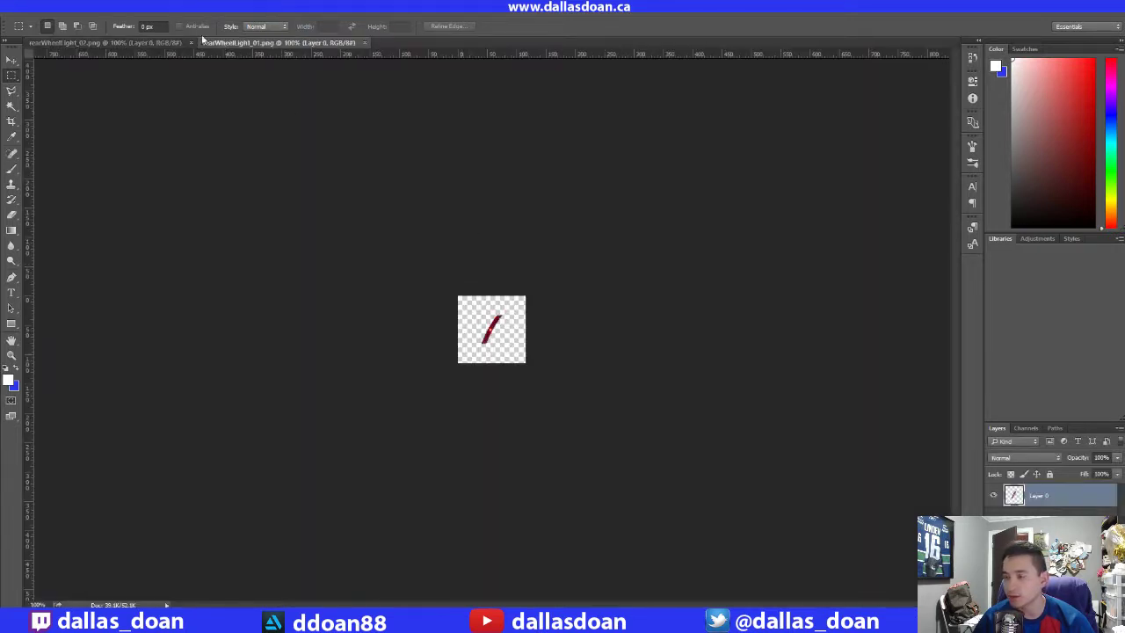
click(60, 13)
click(58, 147)
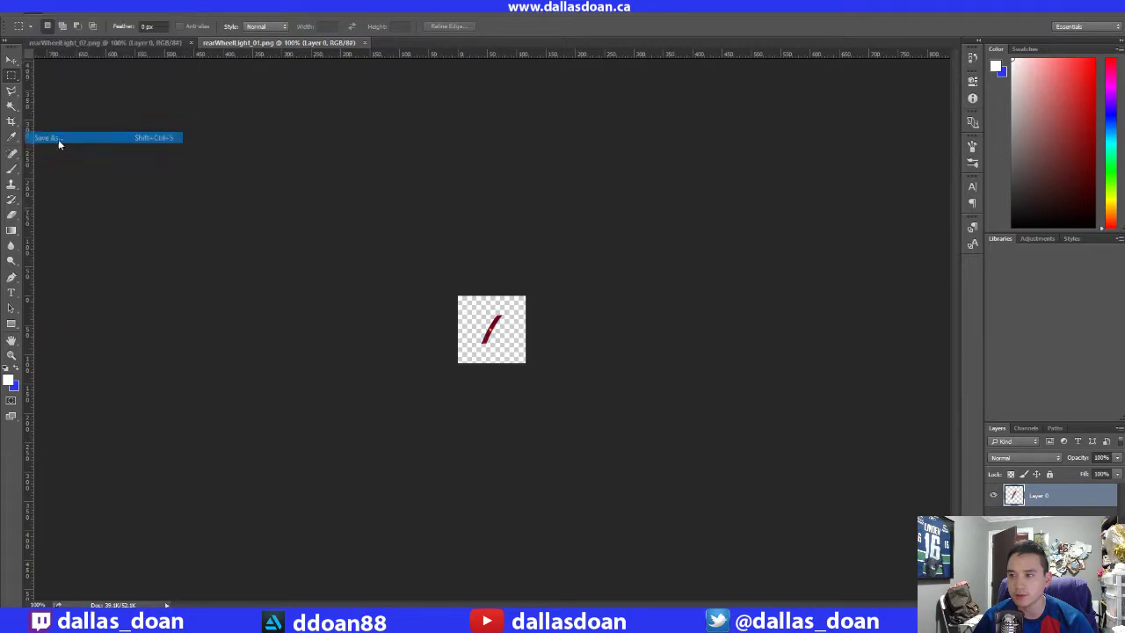
click(534, 410)
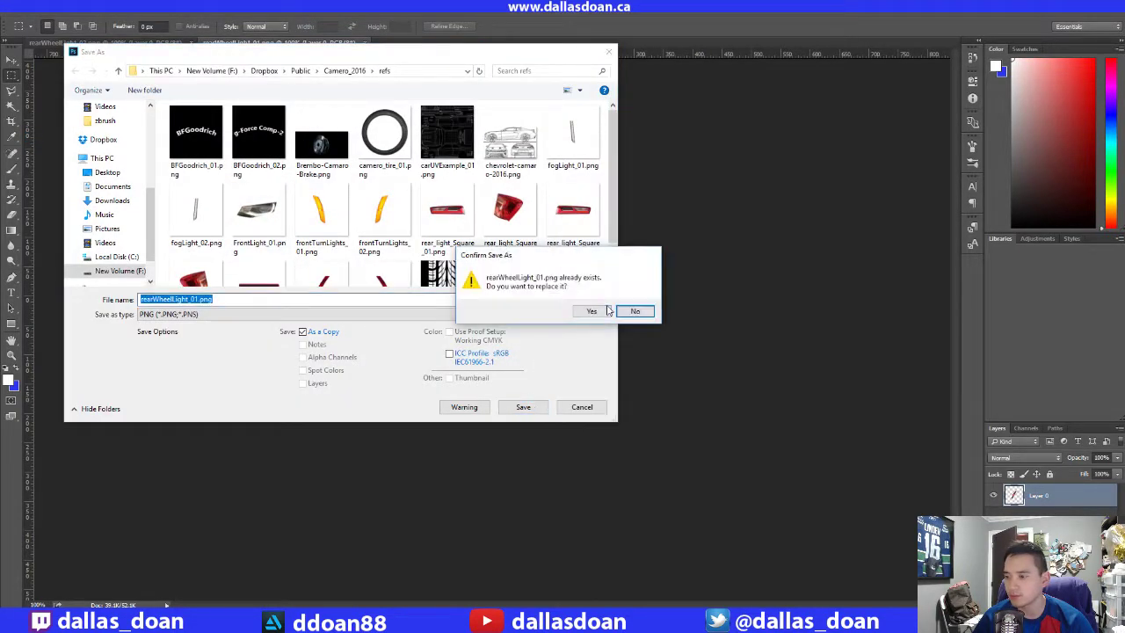
click(591, 312)
click(597, 190)
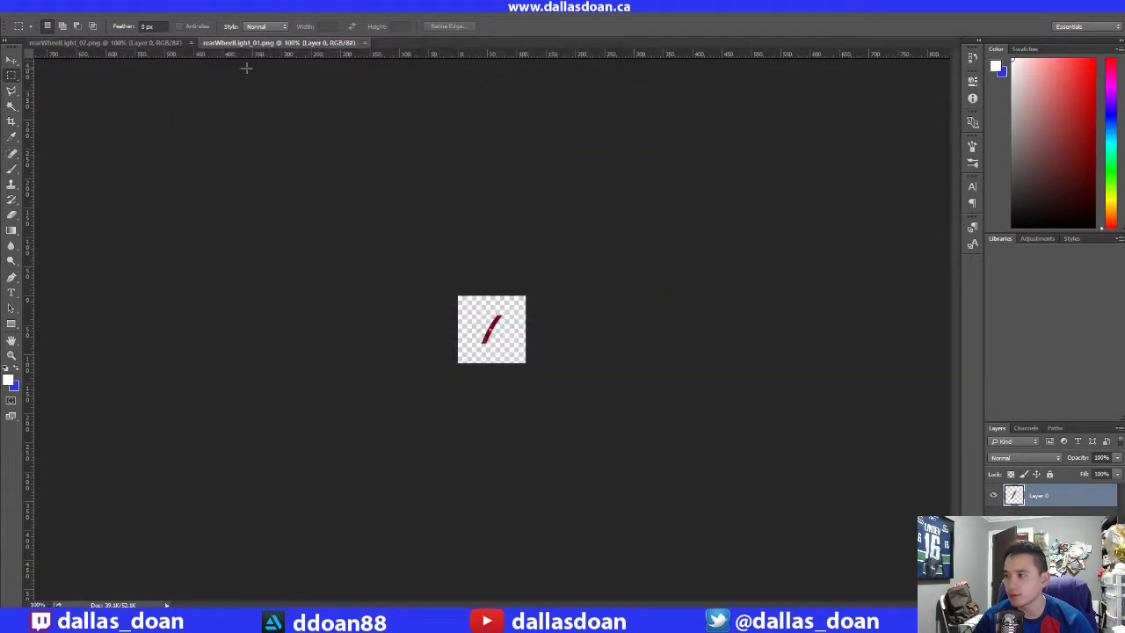
Re-save rearWheelLight_02.png over the original and close the rear wheel light documents.
click(97, 42)
click(39, 15)
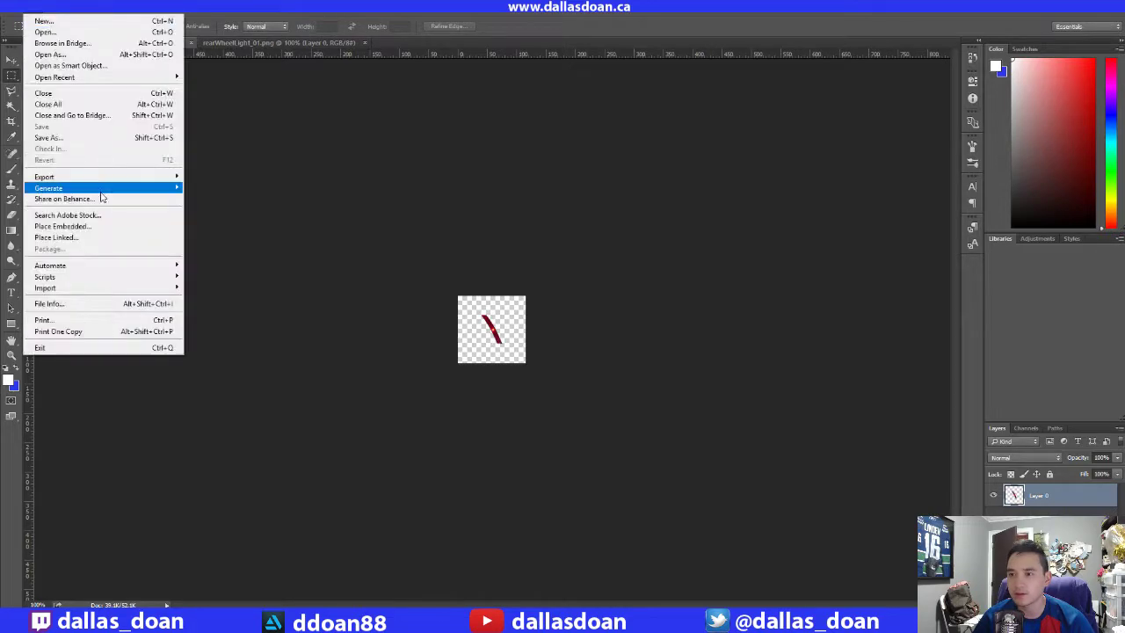
click(88, 135)
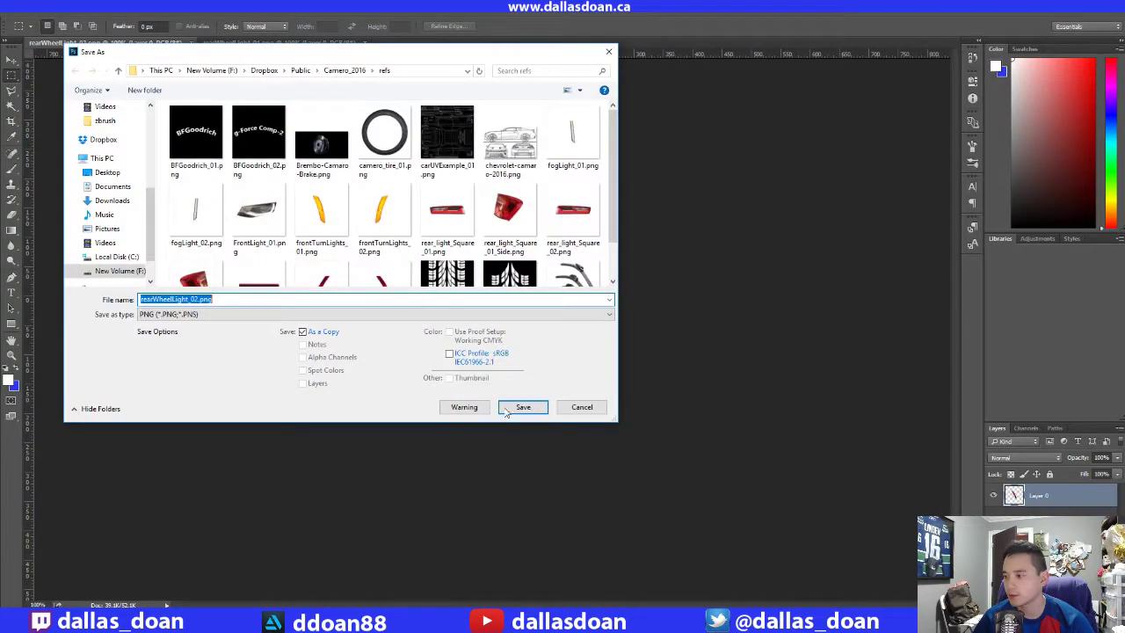
click(524, 407)
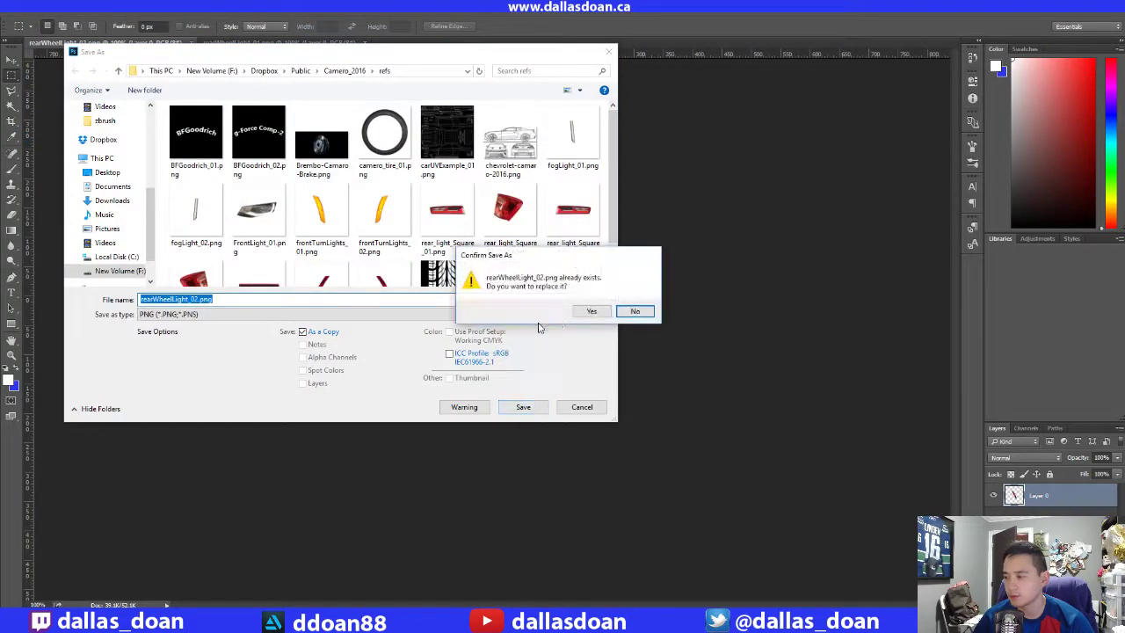
click(590, 309)
click(597, 191)
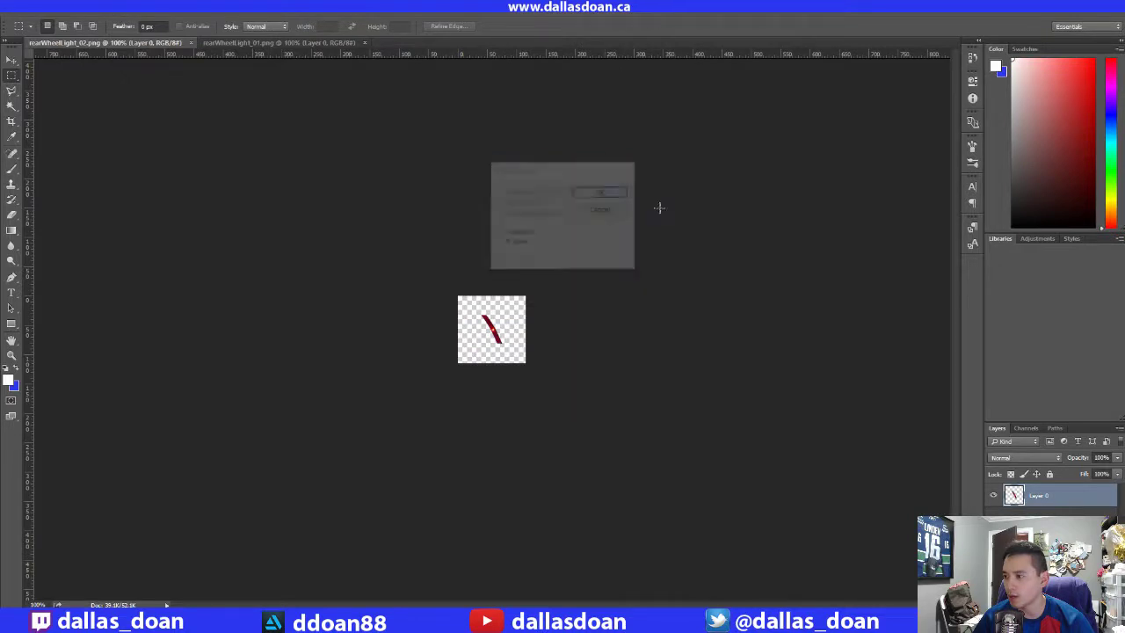
click(191, 42)
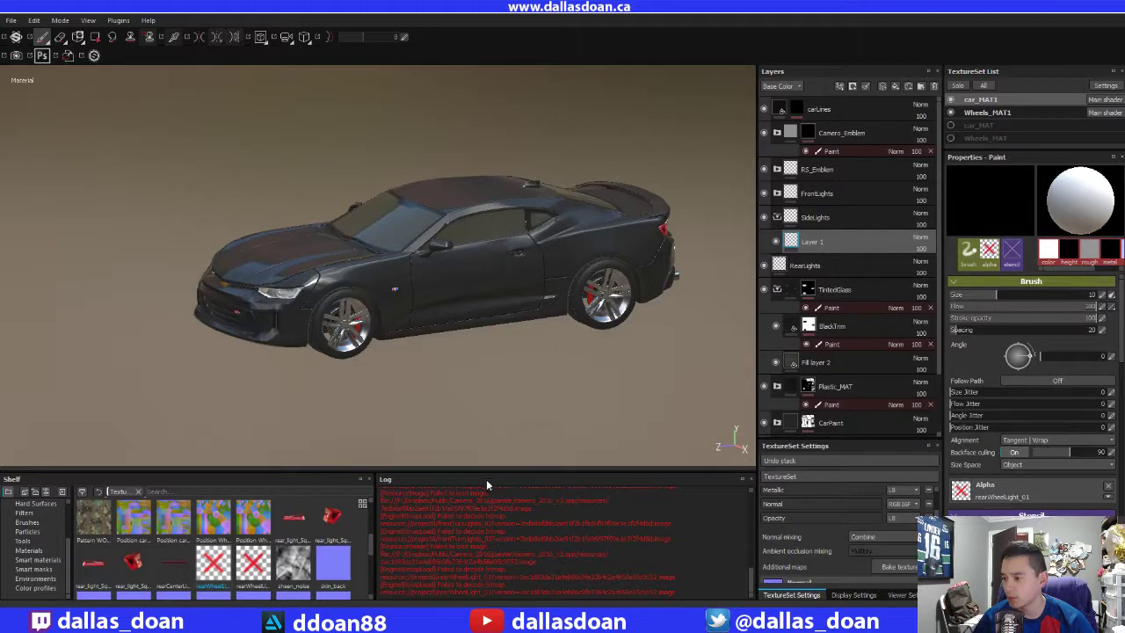
Reload rearWheelLight_01 from the Shelf and choose to relocate the missing file.
right_click(230, 562)
click(274, 587)
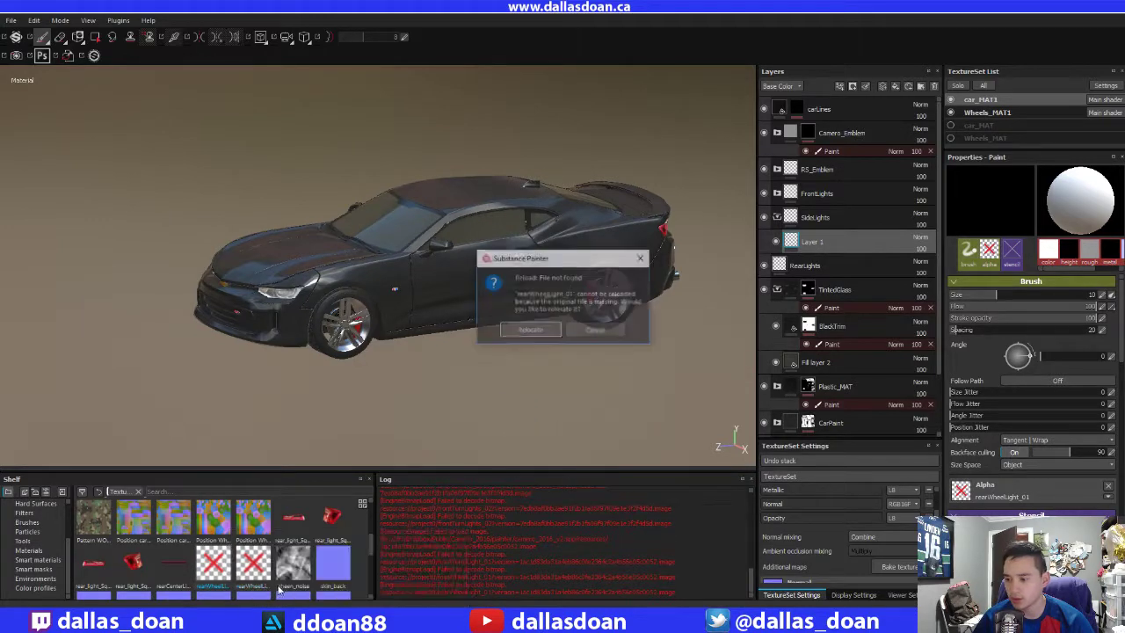
click(530, 330)
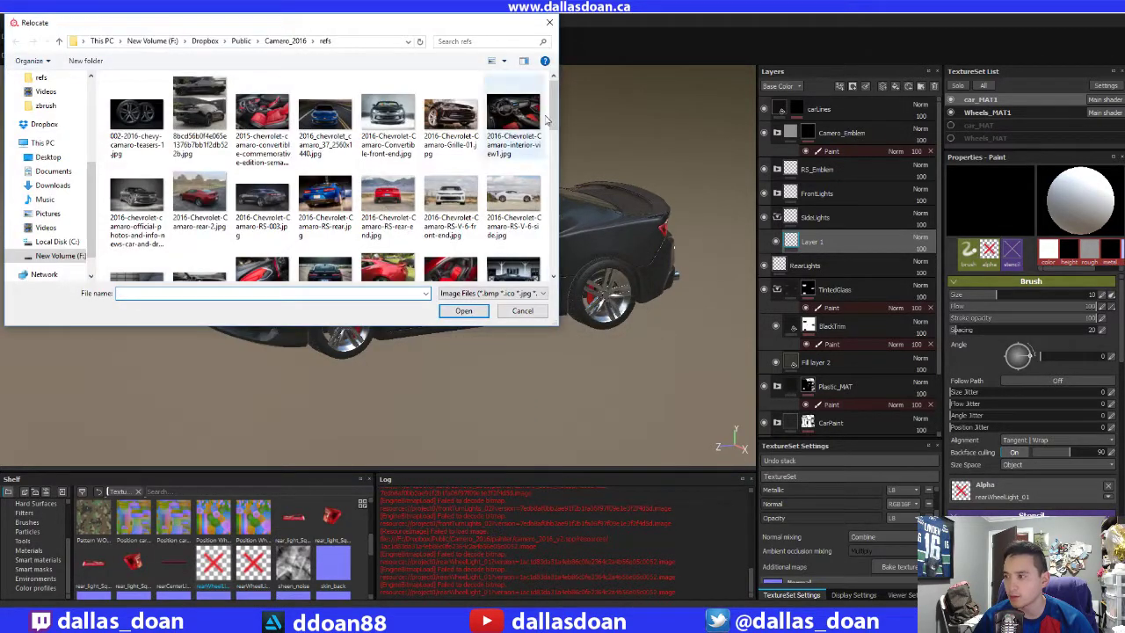
scroll(552, 133, down, 2)
scroll(552, 133, down, 5)
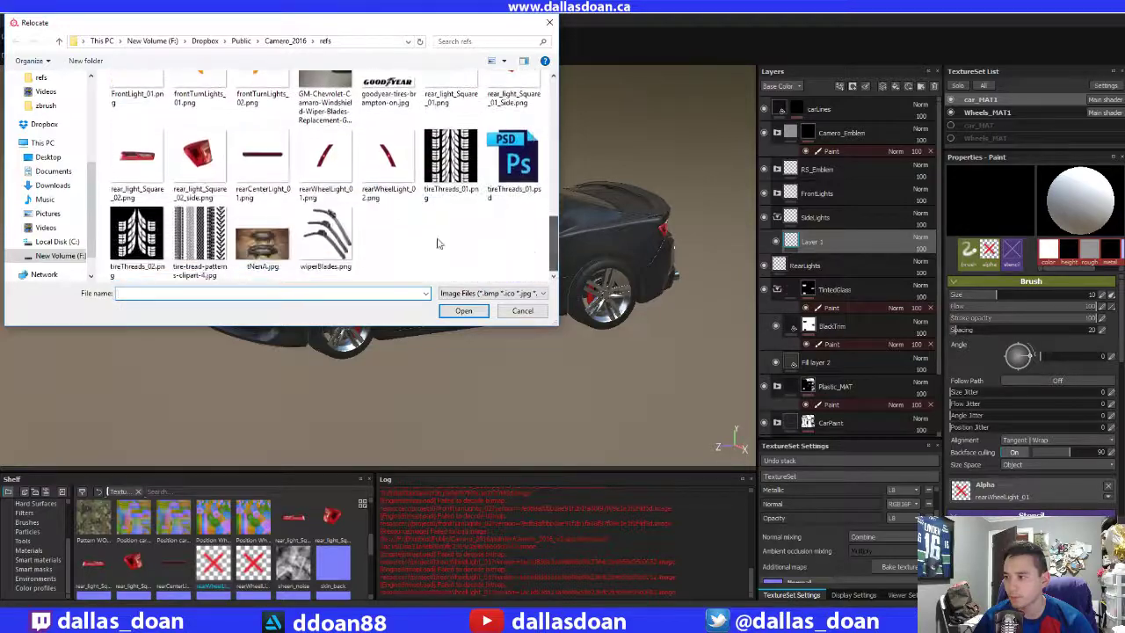